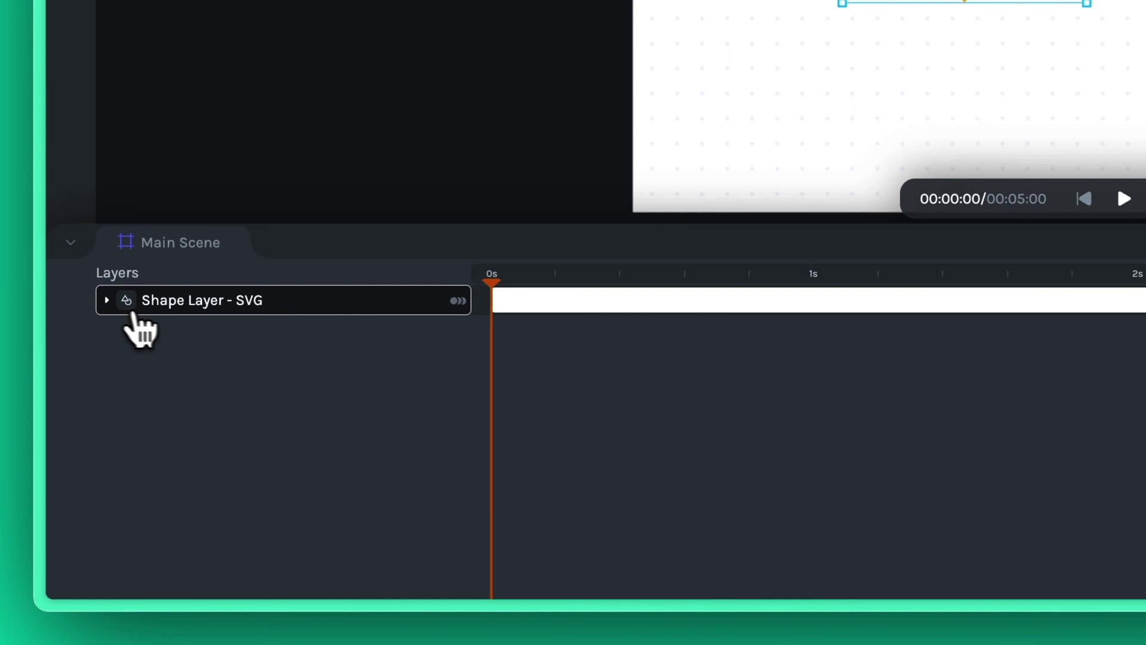
Expand Shape Layer - SVG and Group 1 to reveal Path 1 and Fill.
{"action": "left_click", "coordinate": [106, 301]}
{"action": "left_click", "coordinate": [119, 330]}
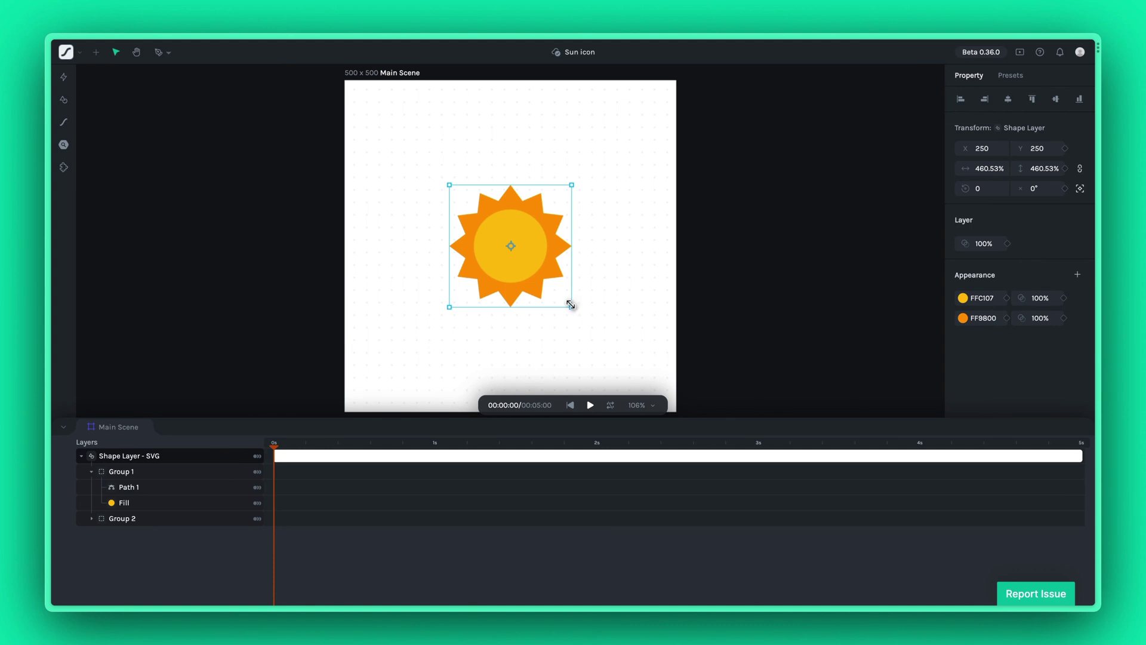
Scale the sun up to about 573%, then select Group 1's Path 1 and its FFC107 Fill.
{"action": "mouse_move", "coordinate": [570, 305]}
{"action": "left_mouse_down"}
{"action": "mouse_move", "coordinate": [587, 318]}
{"action": "mouse_move", "coordinate": [565, 296]}
{"action": "left_mouse_up"}
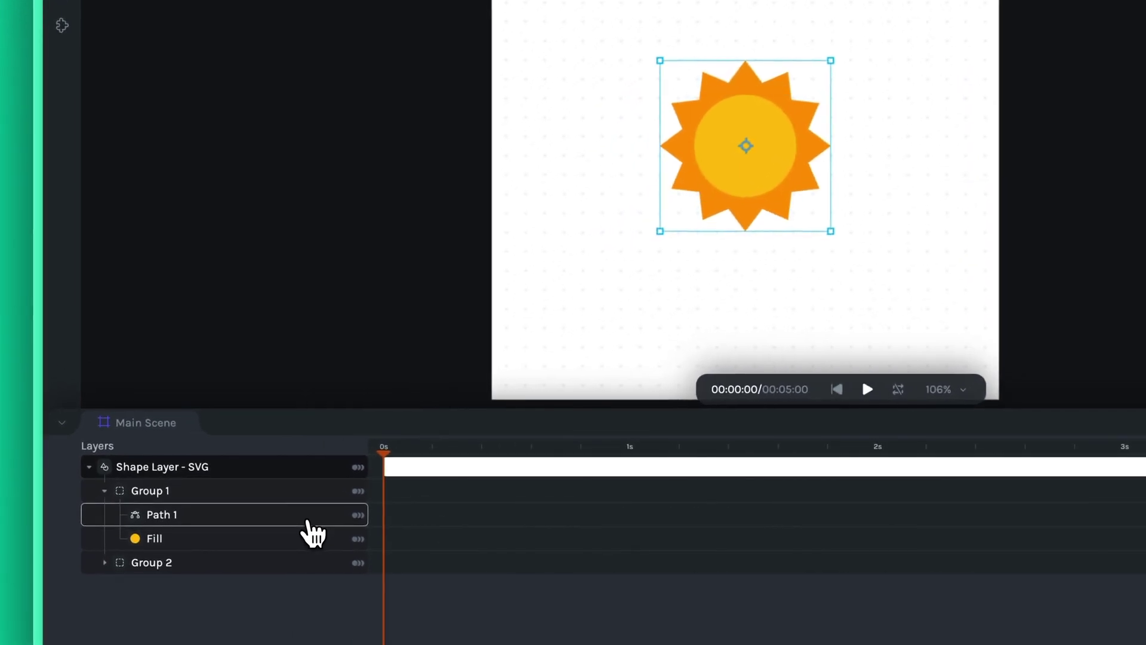
{"action": "left_click", "coordinate": [316, 528]}
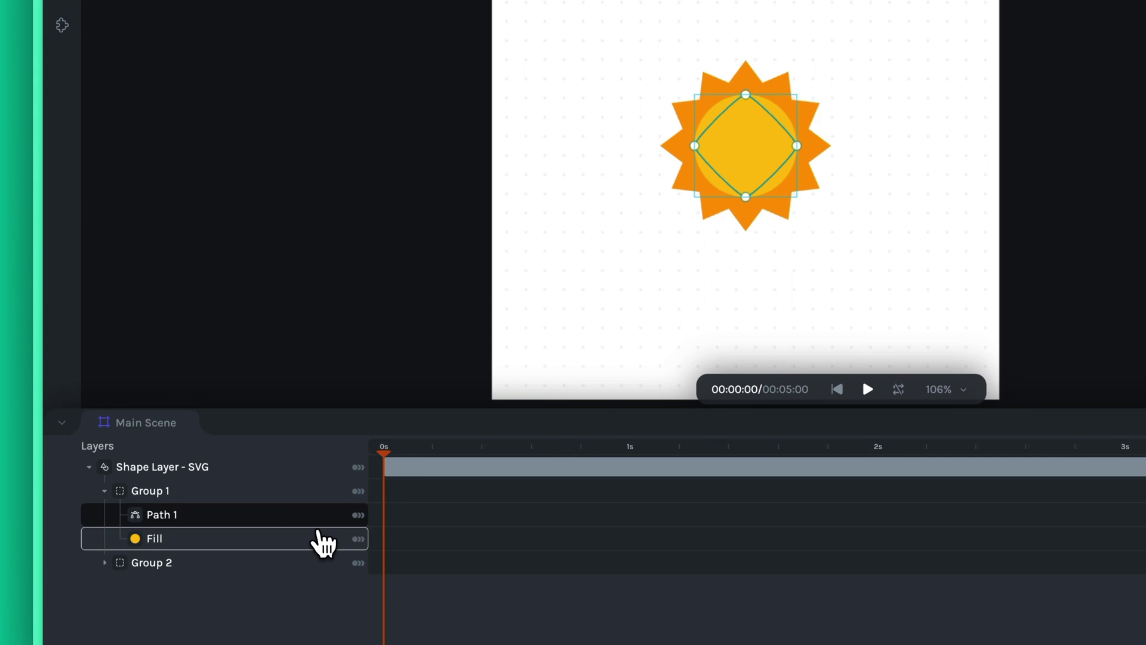
{"action": "left_click", "coordinate": [322, 541]}
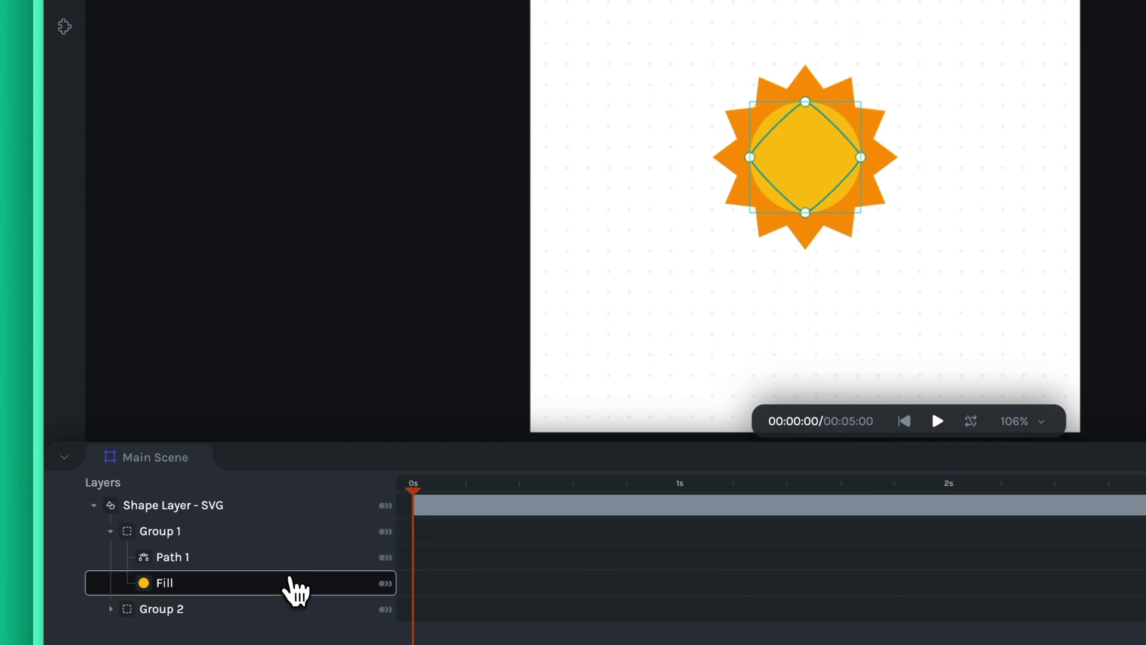
Move Fill above Path 1 and back below it, then collapse Group 2, Group 1 and the sun layer.
{"action": "left_click_drag", "start_coordinate": [295, 591], "coordinate": [295, 564]}
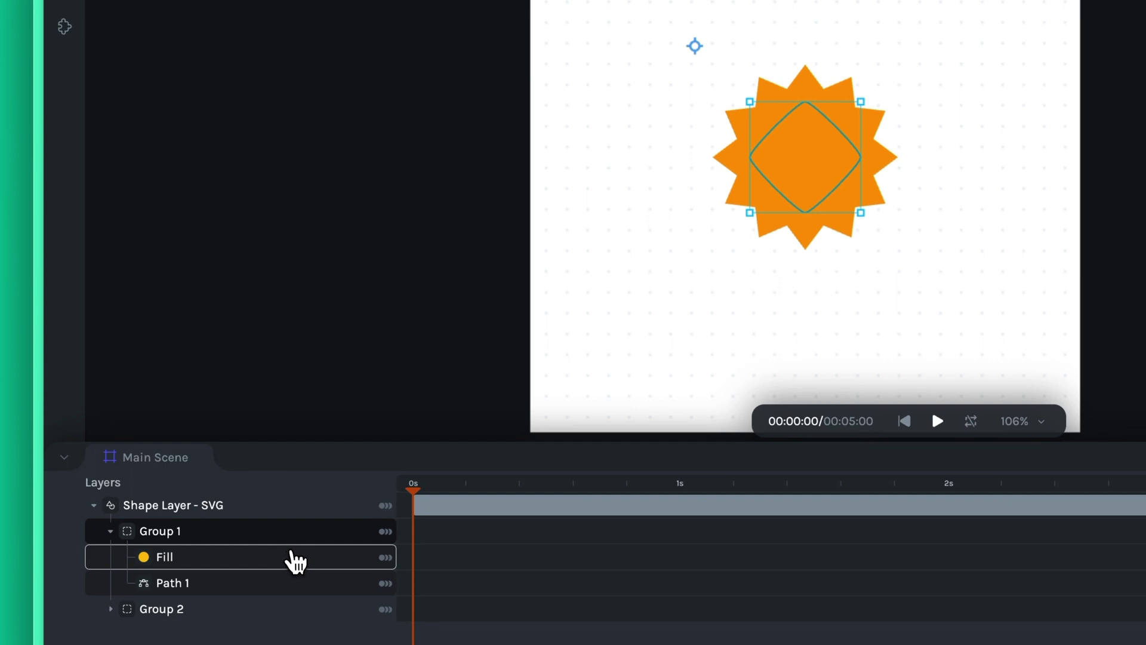
{"action": "left_click_drag", "start_coordinate": [295, 562], "coordinate": [292, 585]}
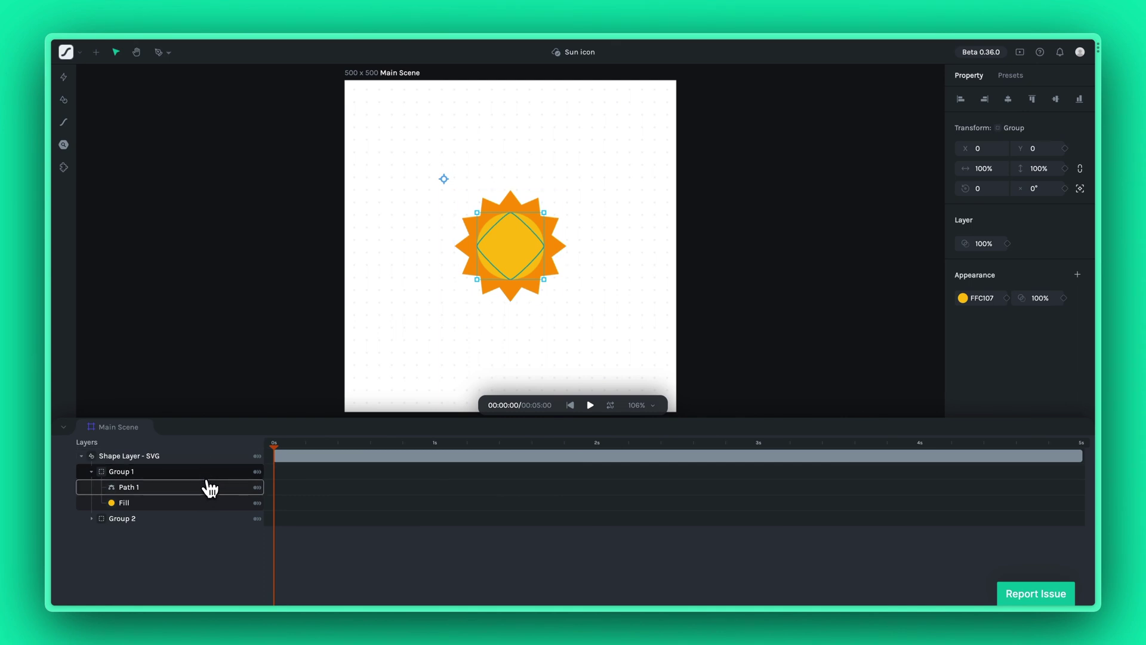
{"action": "left_click", "coordinate": [90, 519]}
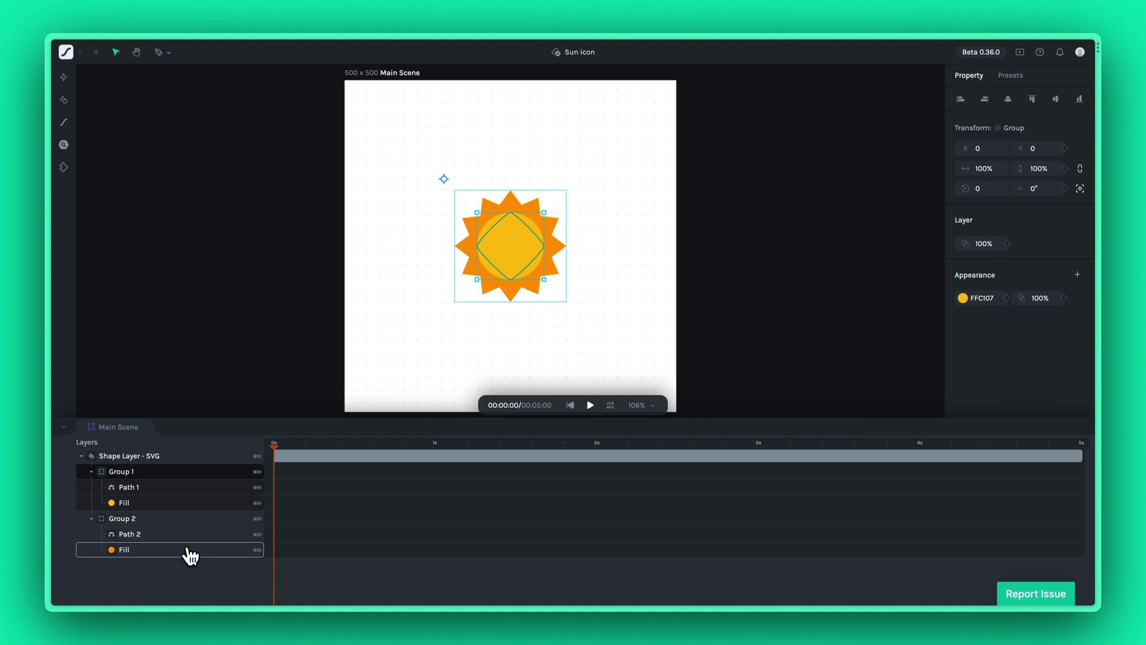
{"action": "left_click", "coordinate": [91, 518]}
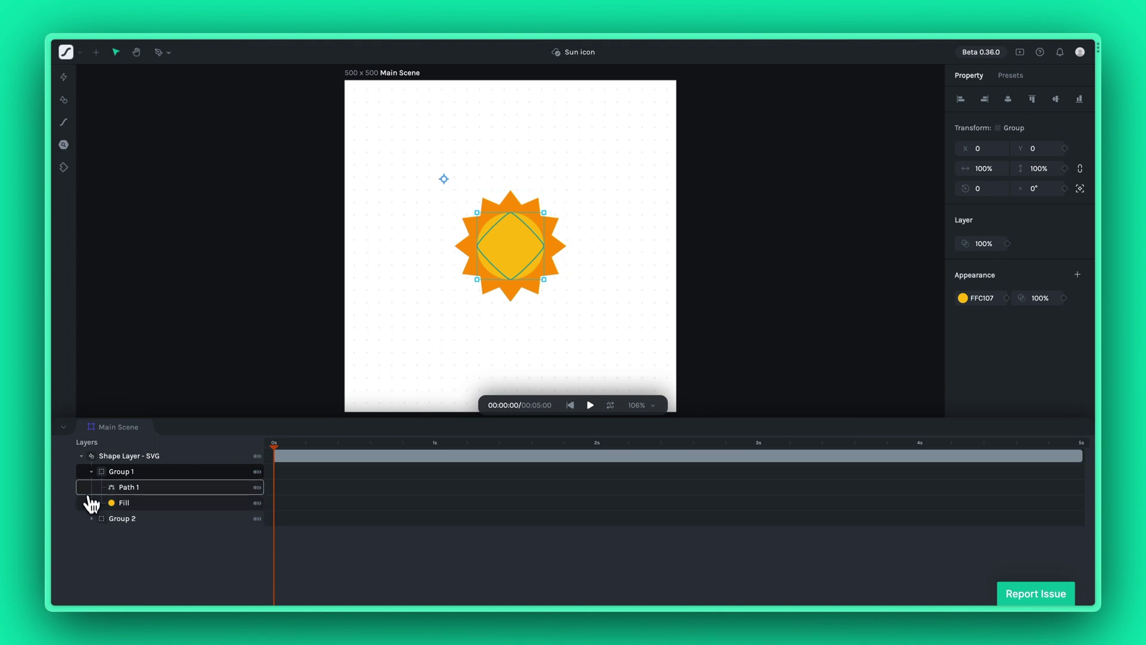
{"action": "left_click", "coordinate": [90, 472]}
{"action": "left_click", "coordinate": [86, 457]}
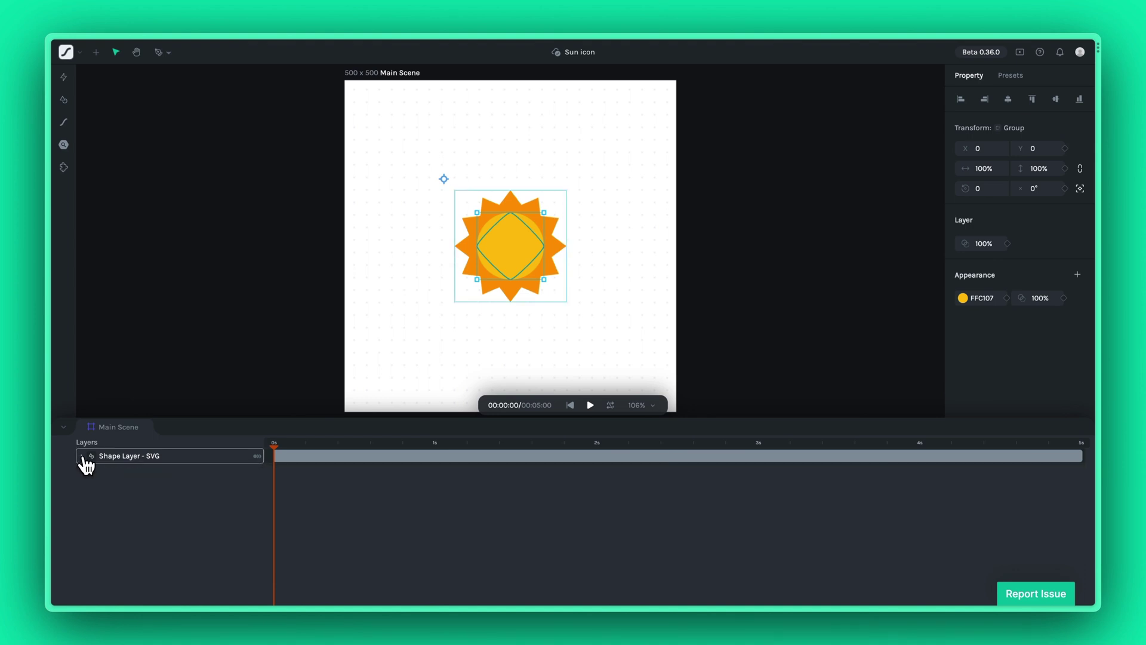
Delete the sun shape layer and insert a rectangle from the Shapes panel.
{"action": "left_click", "coordinate": [163, 462]}
{"action": "key", "text": "Delete"}
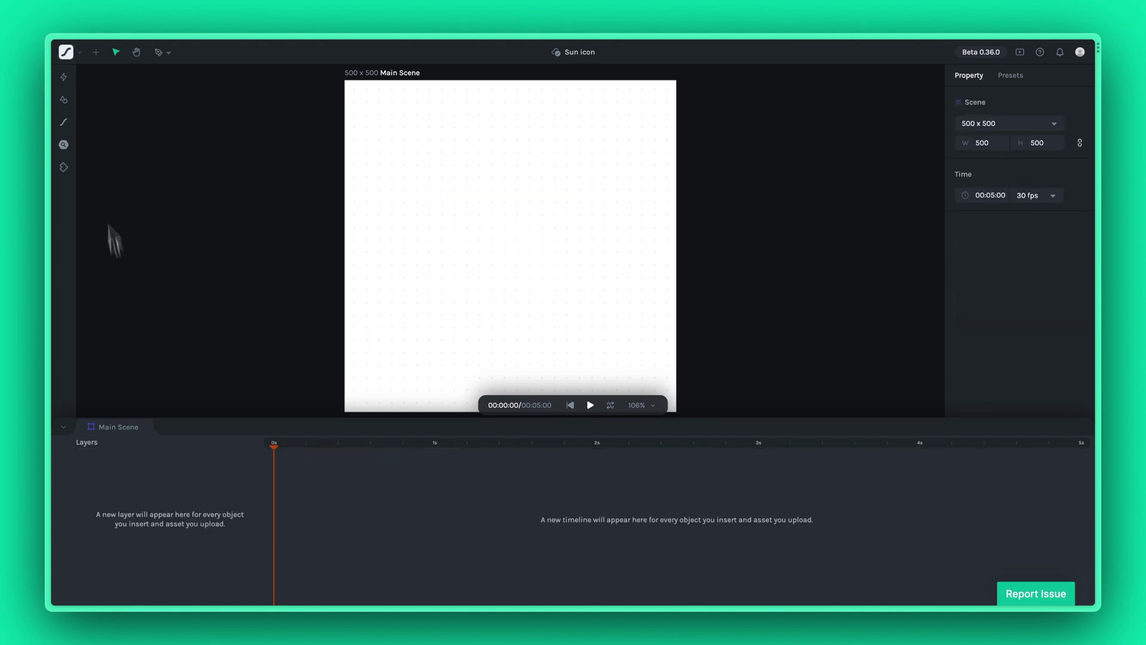
{"action": "left_click", "coordinate": [67, 102]}
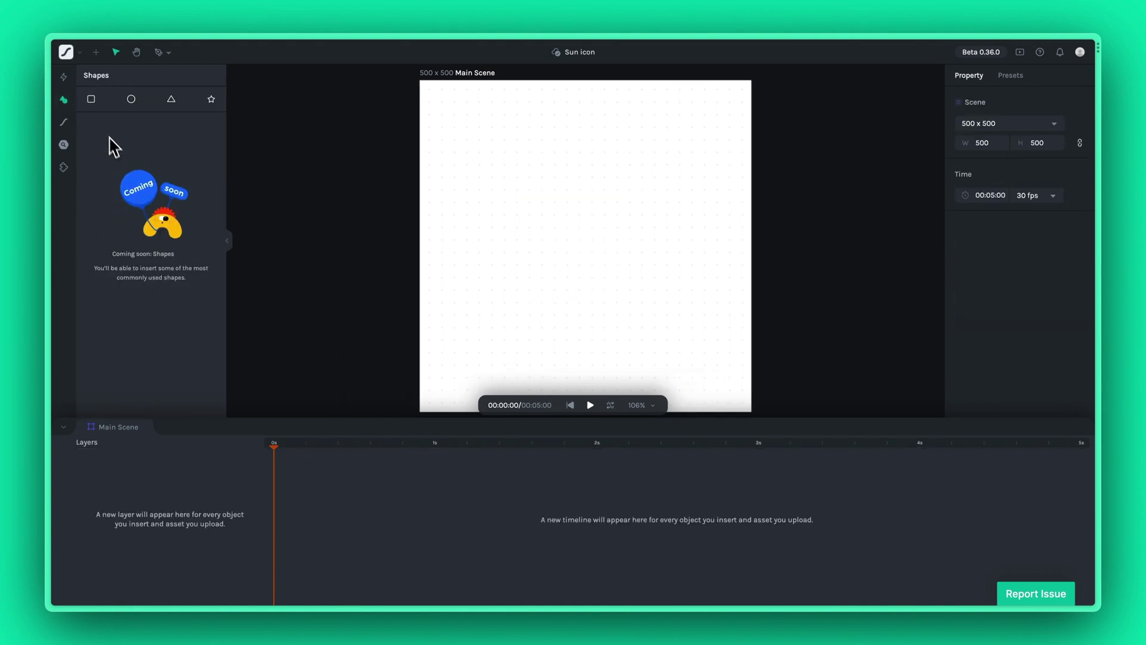
{"action": "left_click", "coordinate": [92, 101]}
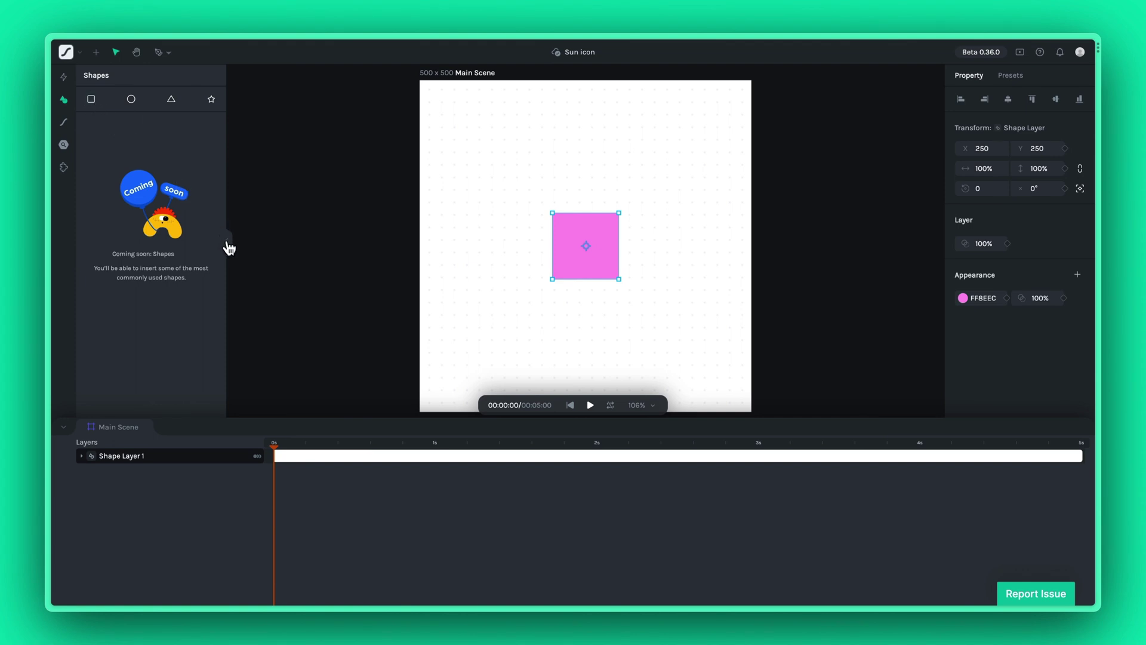
{"action": "left_click", "coordinate": [228, 248]}
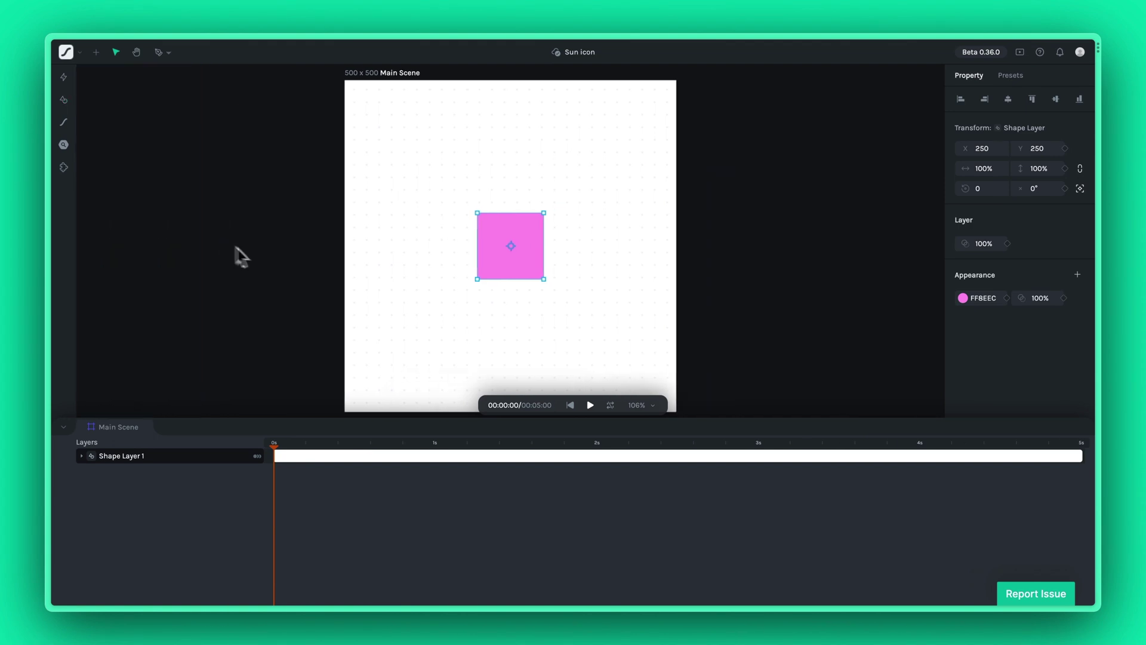
Select the rectangle path in Shape Layer 1's Group, then delete the rounded square.
{"action": "left_click", "coordinate": [81, 457]}
{"action": "left_click", "coordinate": [92, 472]}
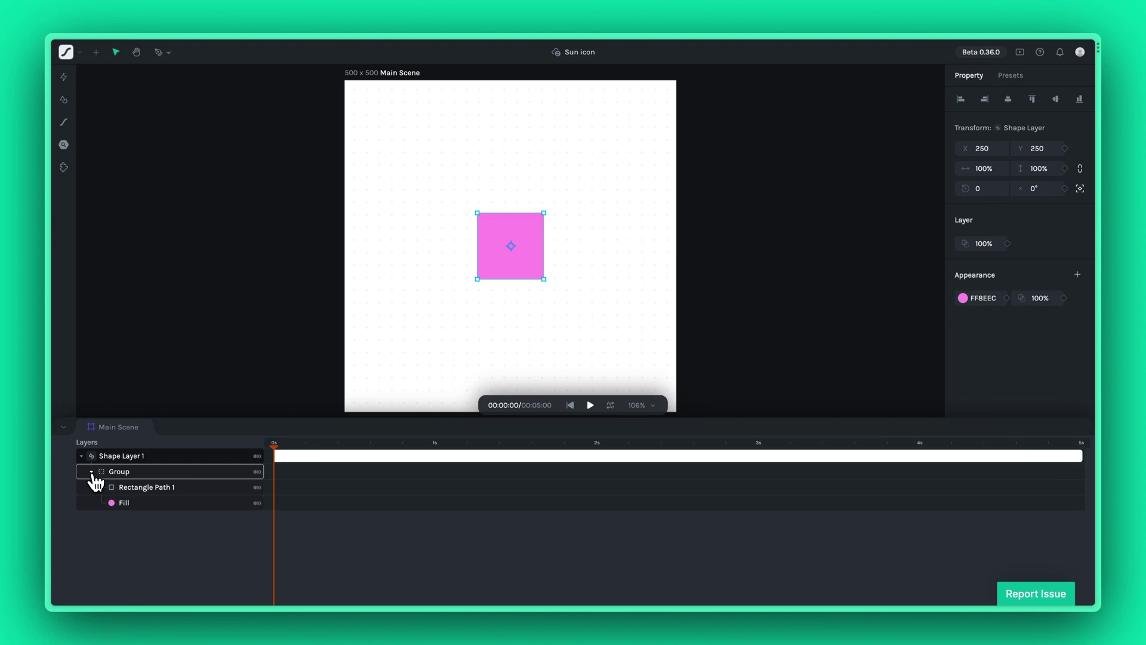
{"action": "left_click", "coordinate": [197, 489]}
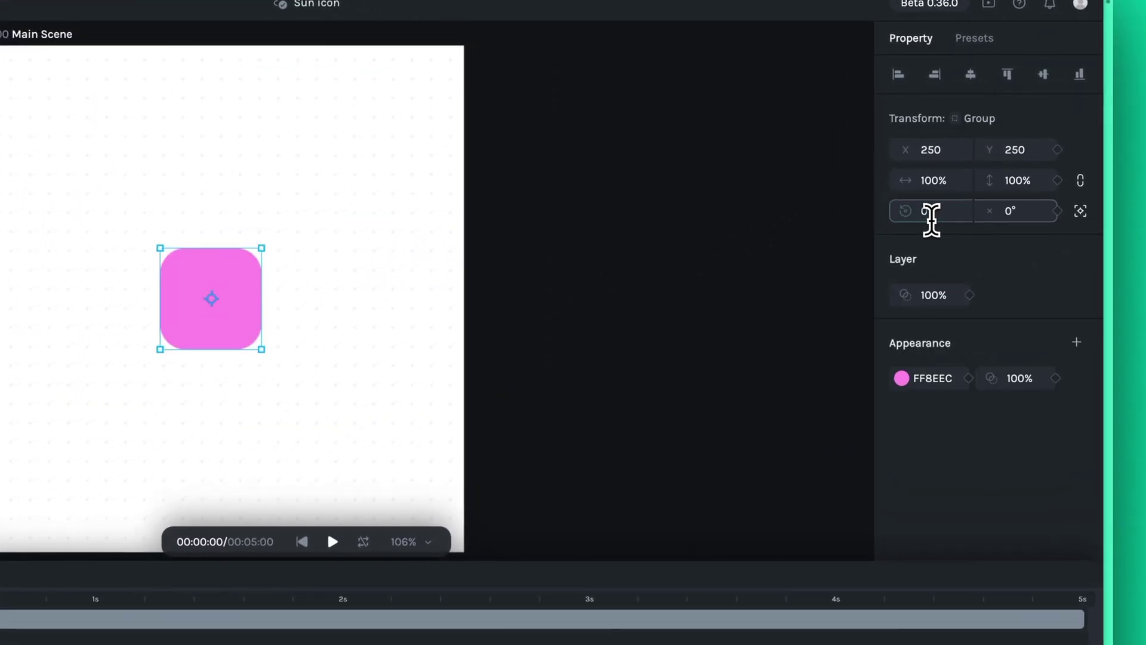
{"action": "left_click", "coordinate": [418, 379]}
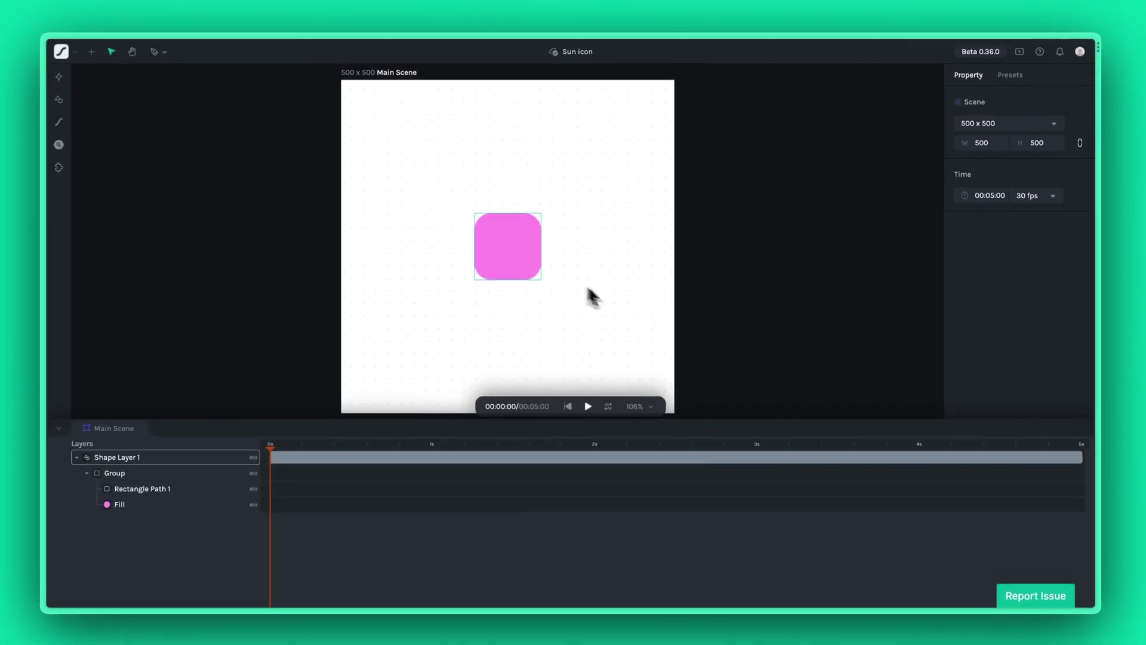
{"action": "left_click", "coordinate": [531, 262]}
{"action": "key", "text": "Delete"}
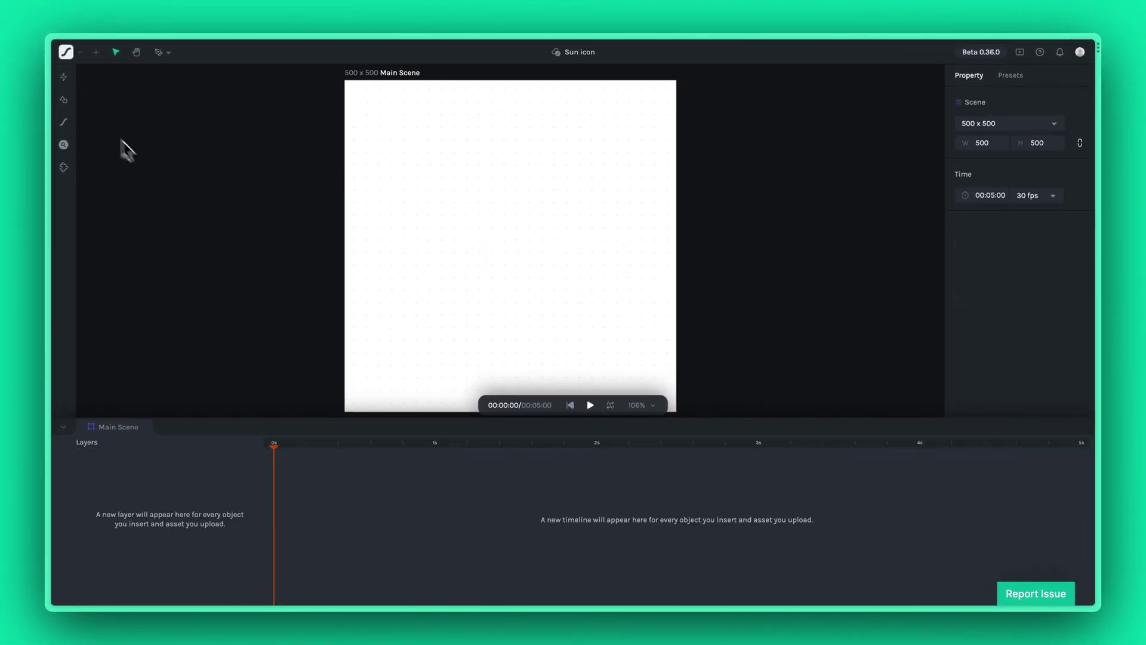
Insert a yellow star from the Shapes panel.
{"action": "left_click", "coordinate": [70, 104]}
{"action": "left_click", "coordinate": [212, 103]}
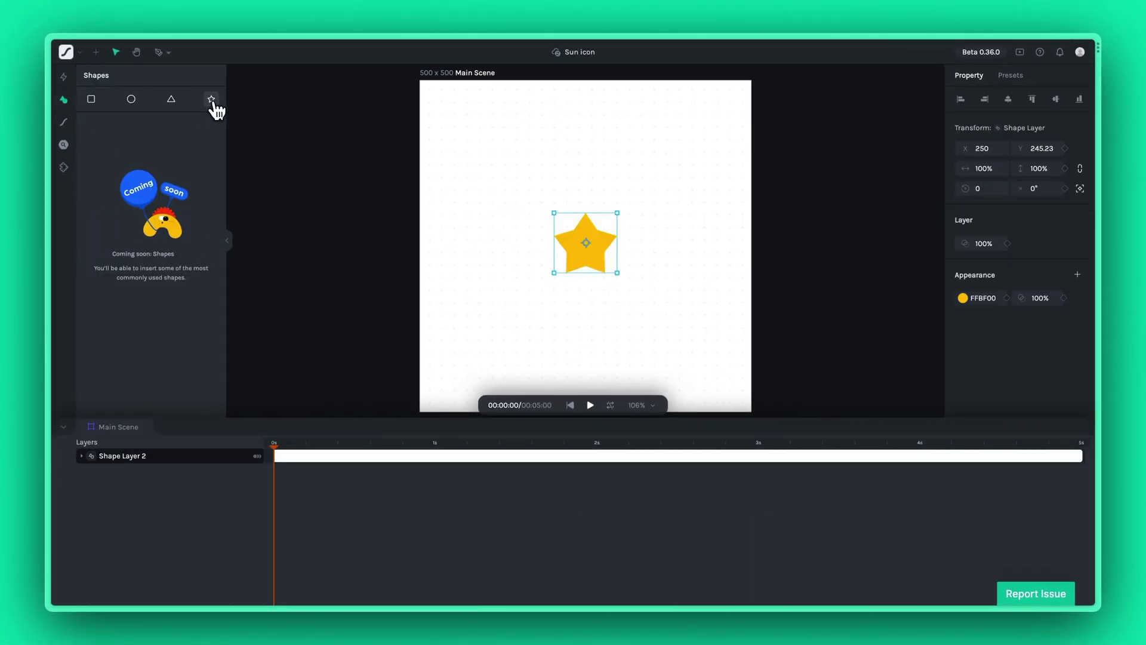
{"action": "left_click", "coordinate": [228, 240]}
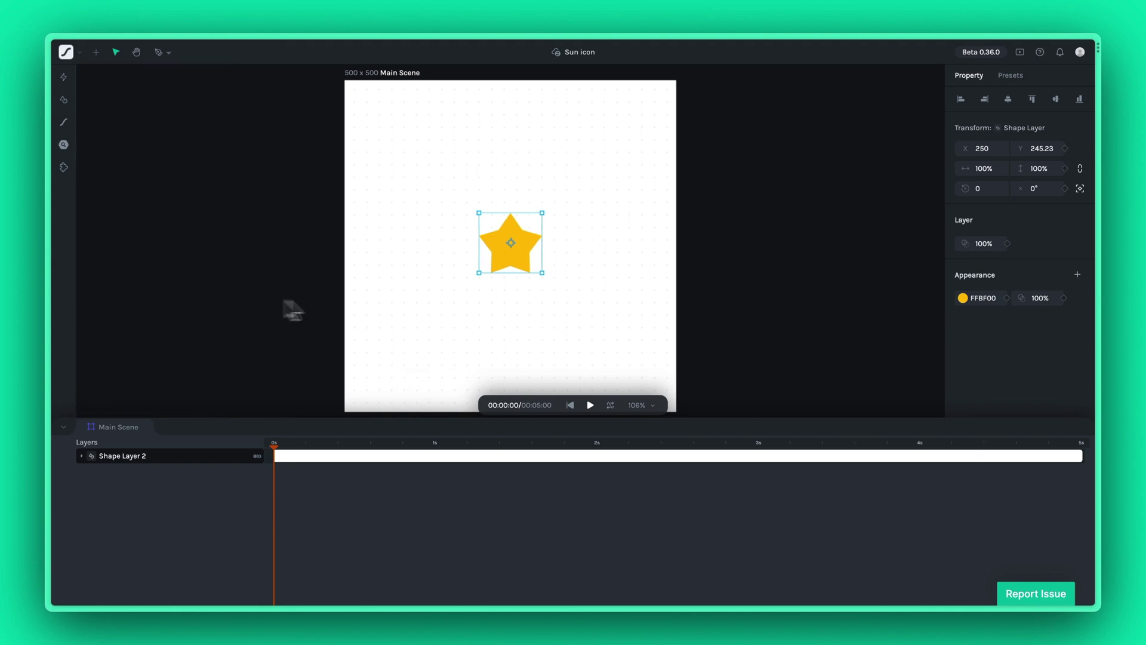
Set Star Path 2 in Shape Layer 2 to 10 points.
{"action": "left_click", "coordinate": [82, 457]}
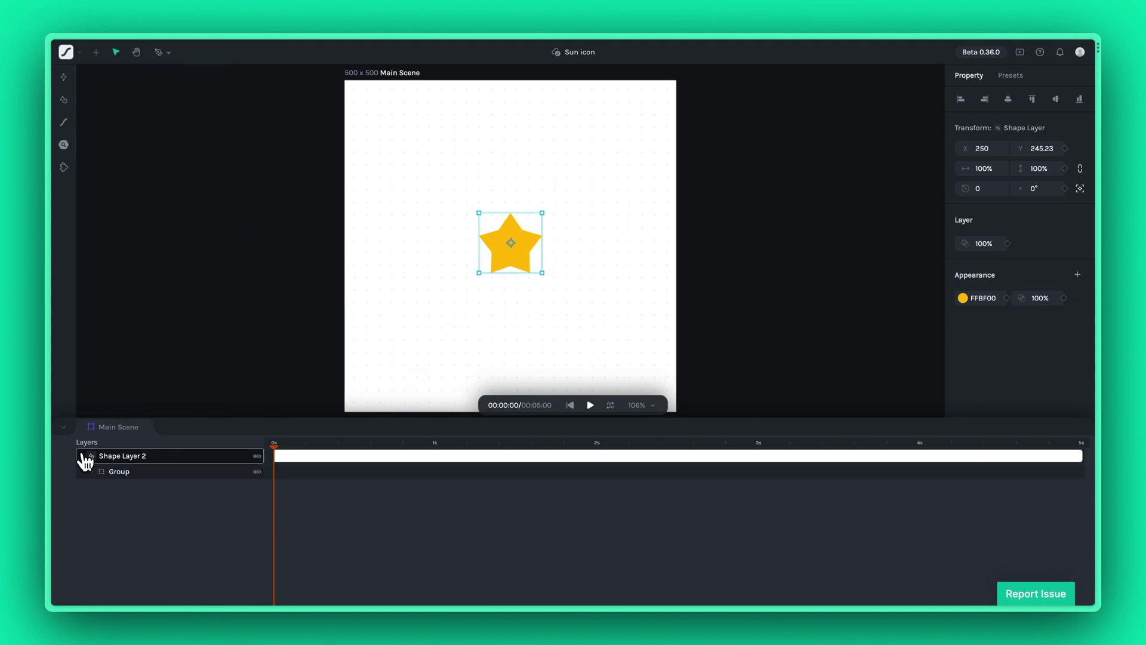
{"action": "left_click", "coordinate": [92, 472]}
{"action": "left_click", "coordinate": [162, 490]}
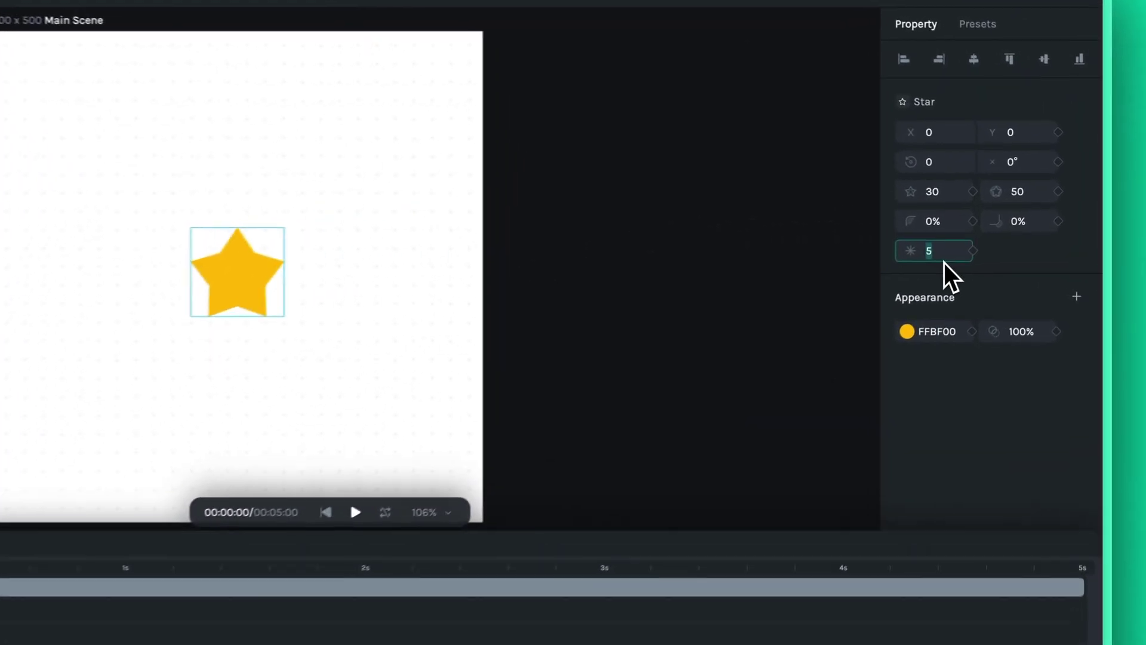
{"action": "left_click", "coordinate": [985, 231]}
{"action": "type", "text": "10"}
{"action": "key", "text": "Return"}
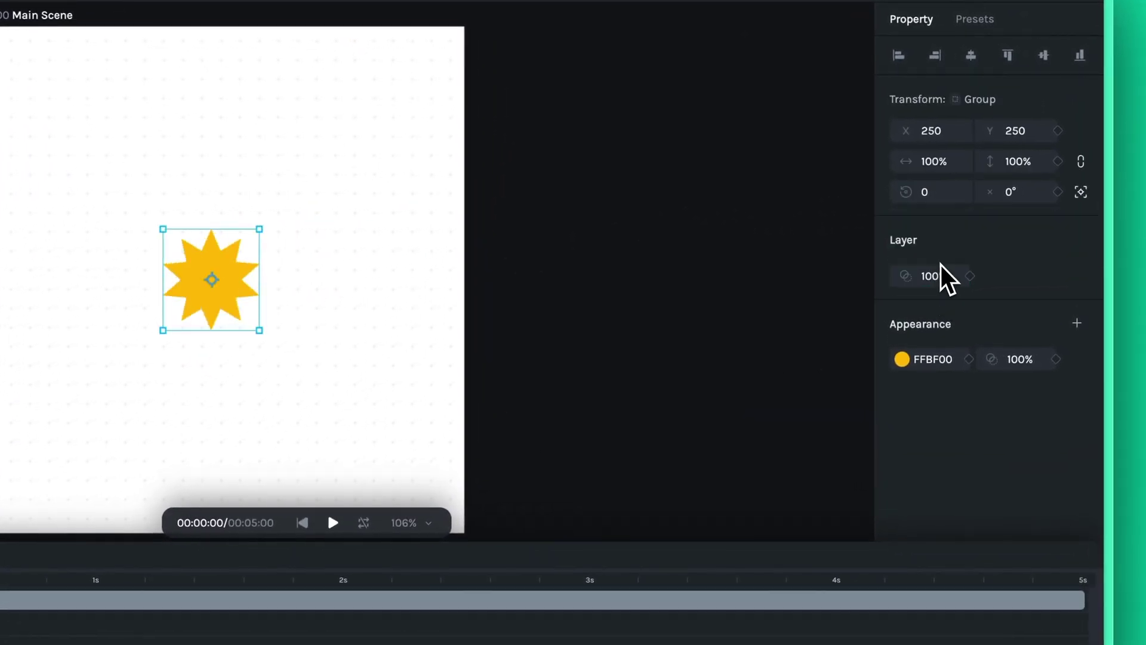
{"action": "left_click", "coordinate": [586, 300]}
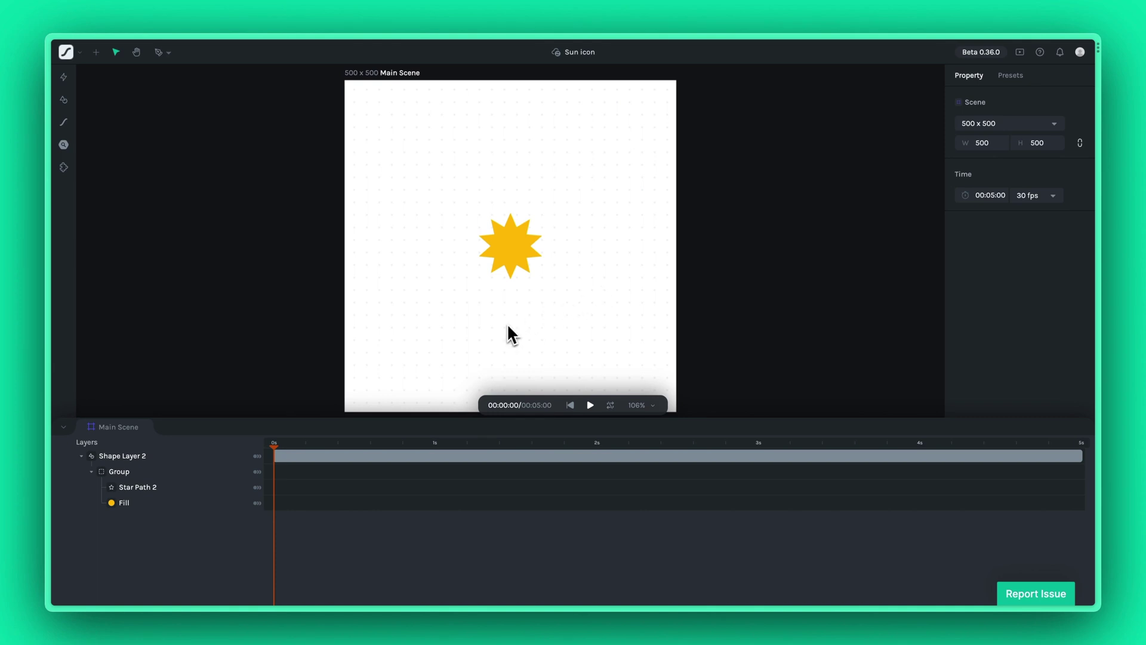
Collapse and re-expand Shape Layer 2's Group, then reselect Star Path 2 showing 10 points.
{"action": "left_click", "coordinate": [196, 457]}
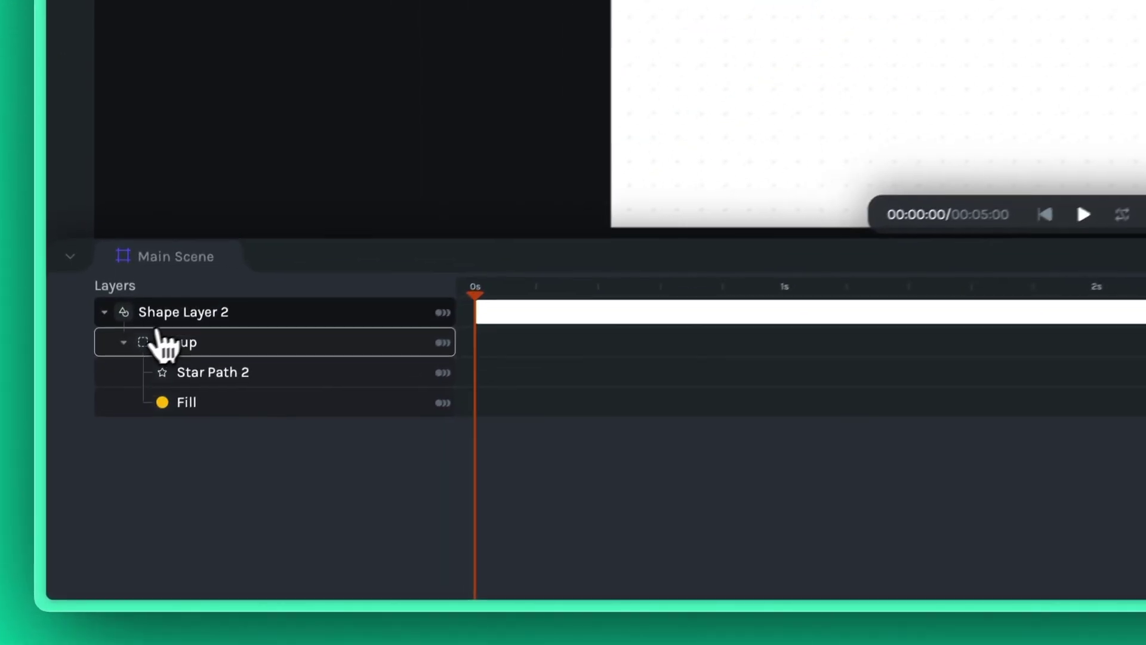
{"action": "left_click", "coordinate": [92, 471]}
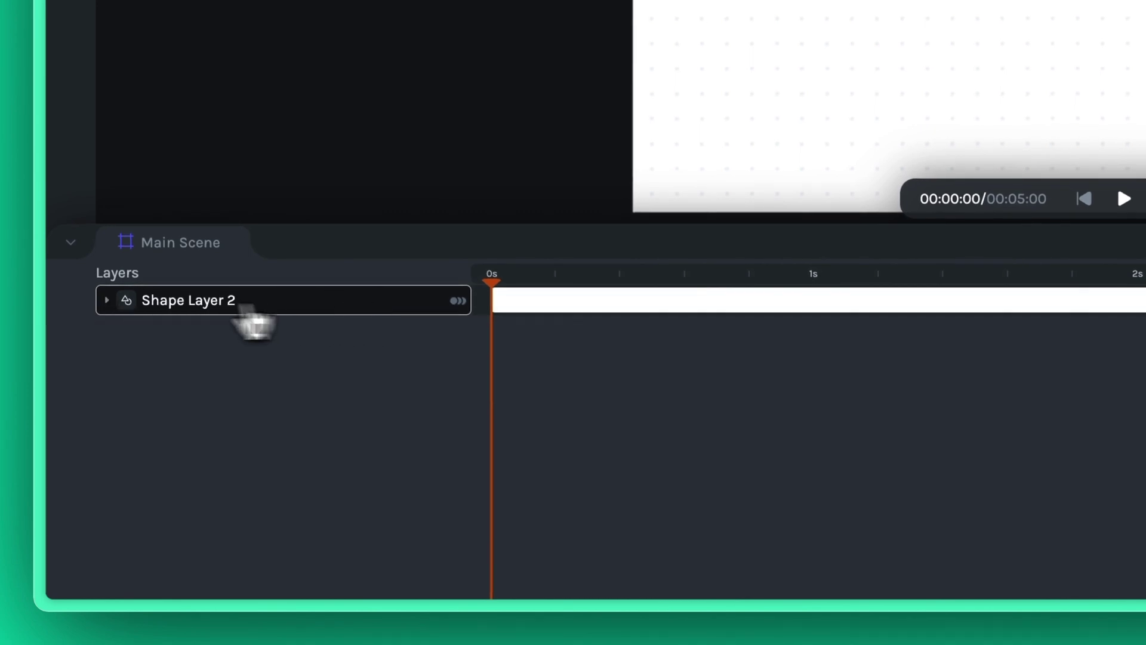
{"action": "left_click", "coordinate": [106, 301]}
{"action": "mouse_move", "coordinate": [268, 332]}
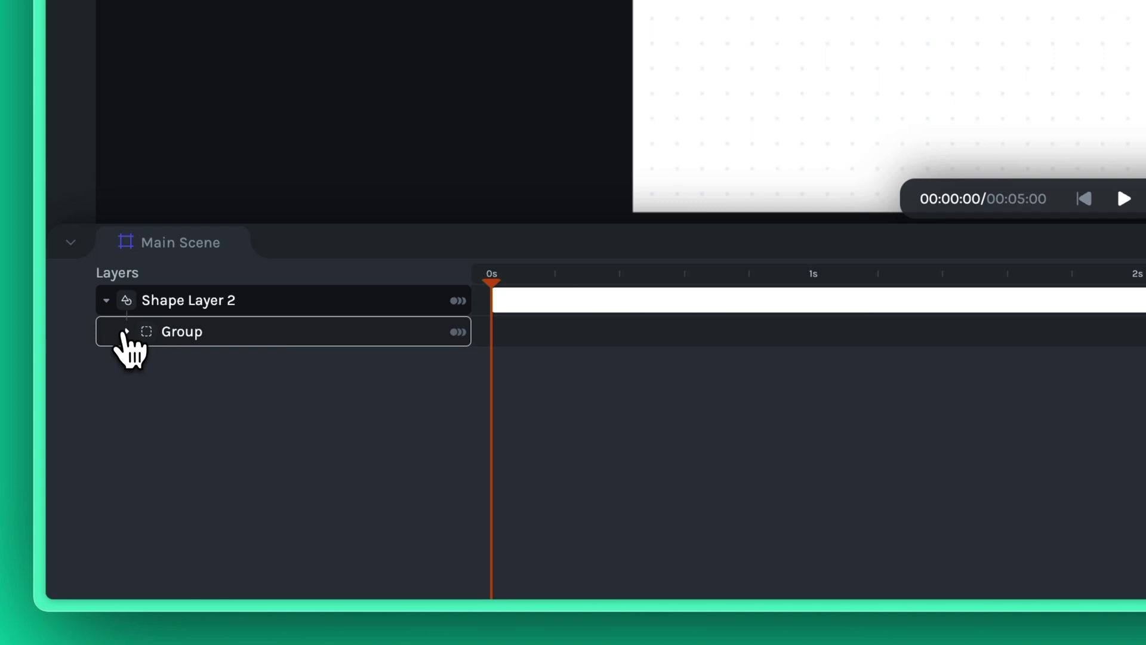
{"action": "left_click", "coordinate": [126, 332]}
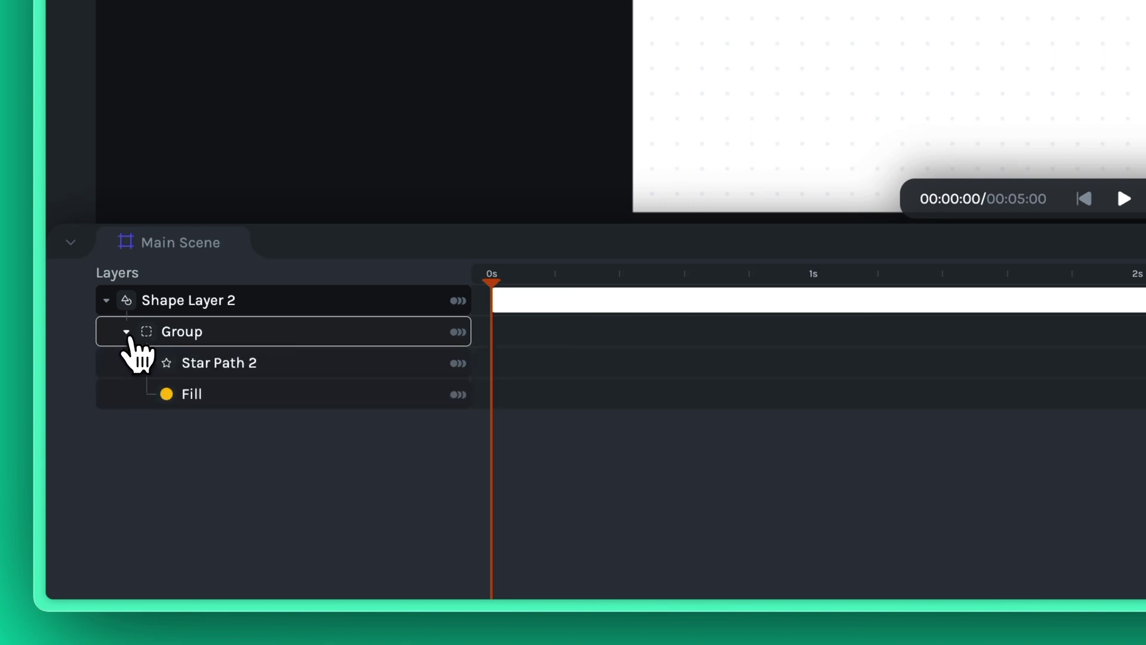
{"action": "left_click", "coordinate": [385, 373]}
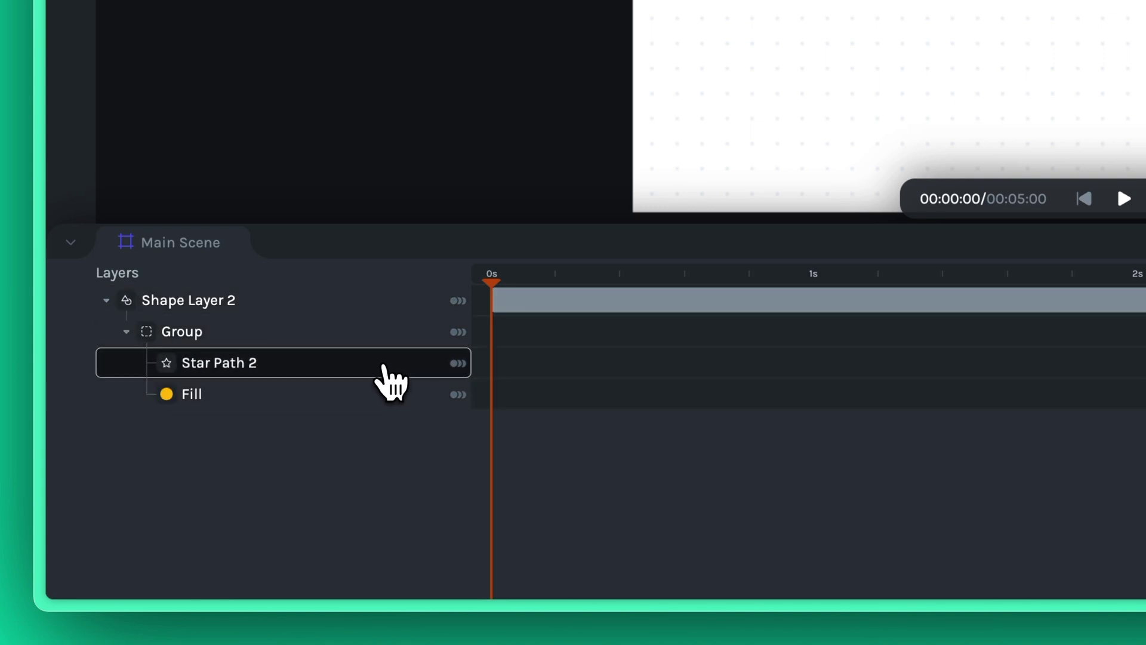